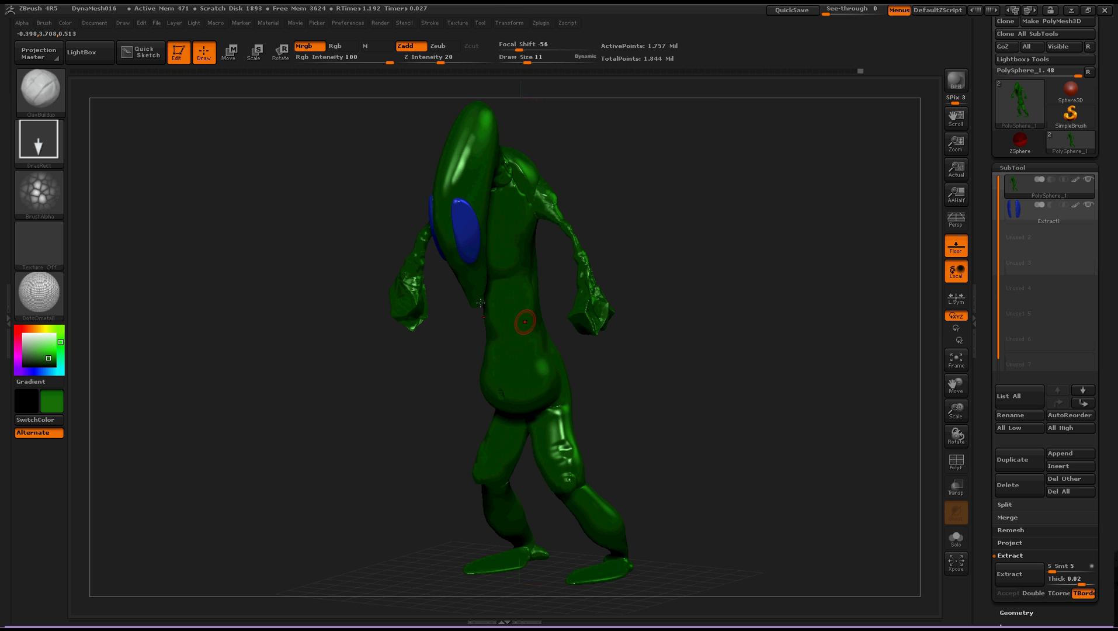
Step: Zoom in on the alien, then save a QuickSave backup with the top-right QuickSave button
drag(379, 322, 669, 338)
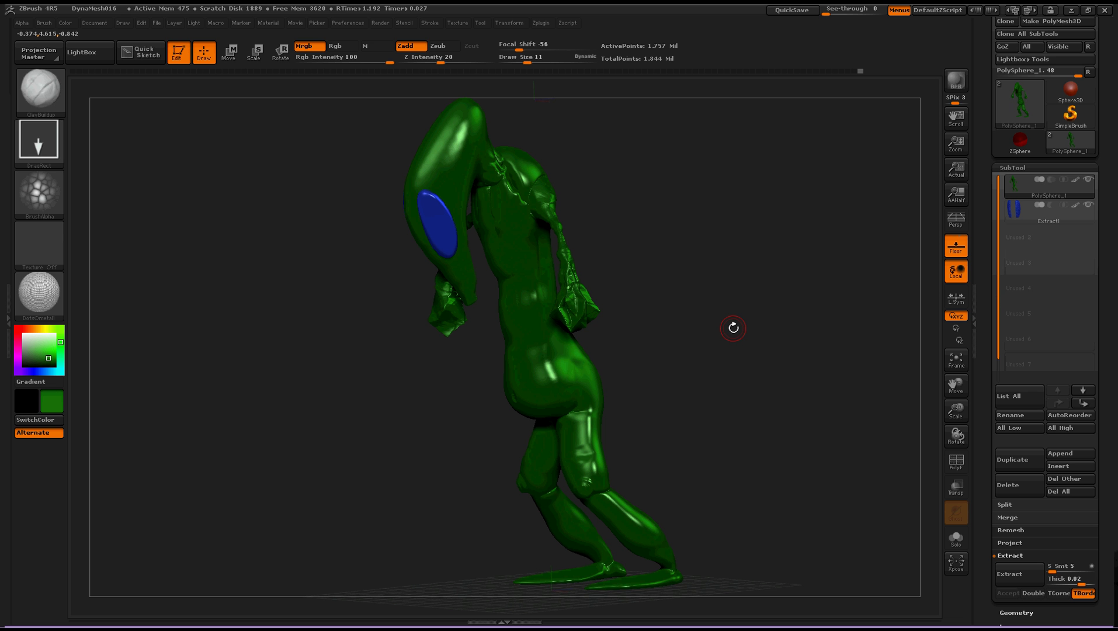
mouse_move(669, 319)
alt+mouse_down()
mouse_move(676, 369)
mouse_move(739, 474)
mouse_move(701, 362)
alt+mouse_up()
click(452, 23)
click(241, 24)
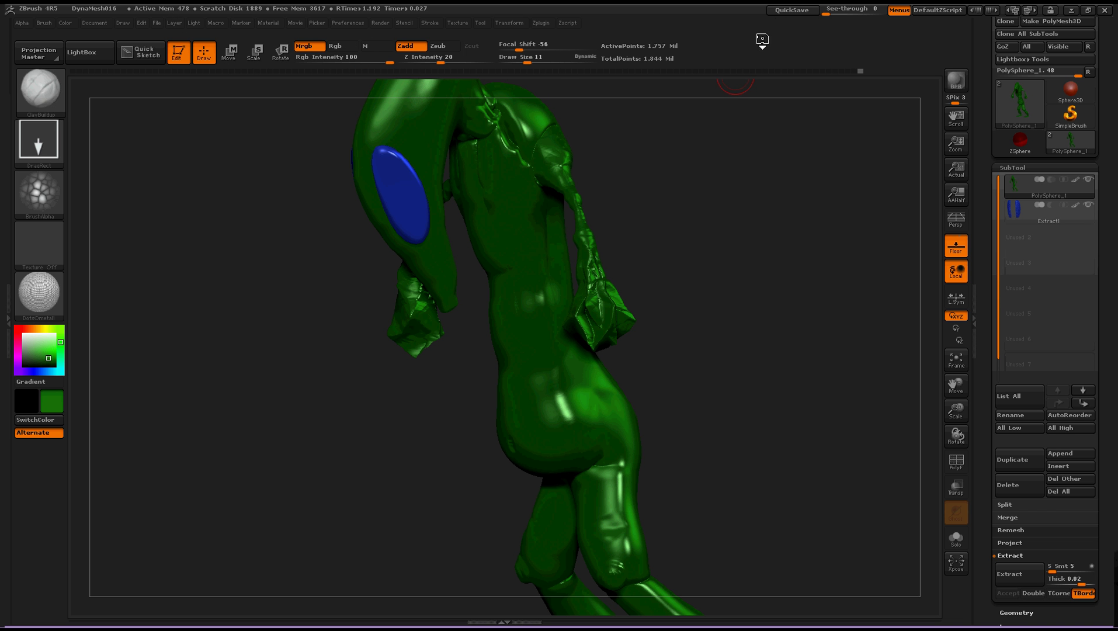
click(792, 10)
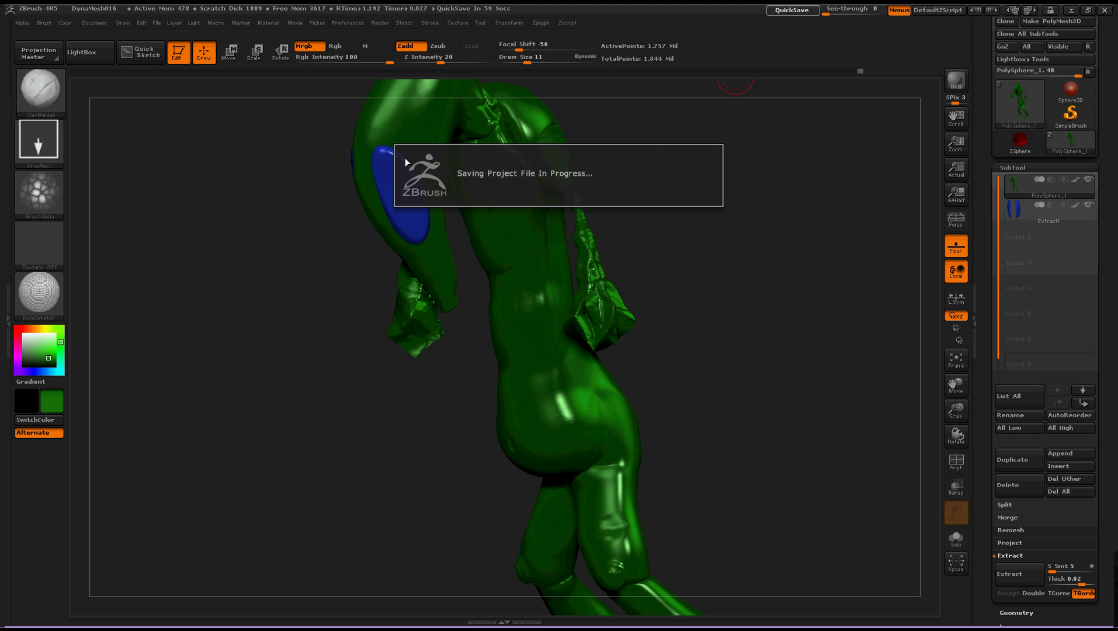
Step: Load QS_299 from LightBox's QuickSave folder, then make another QuickSave backup
click(89, 61)
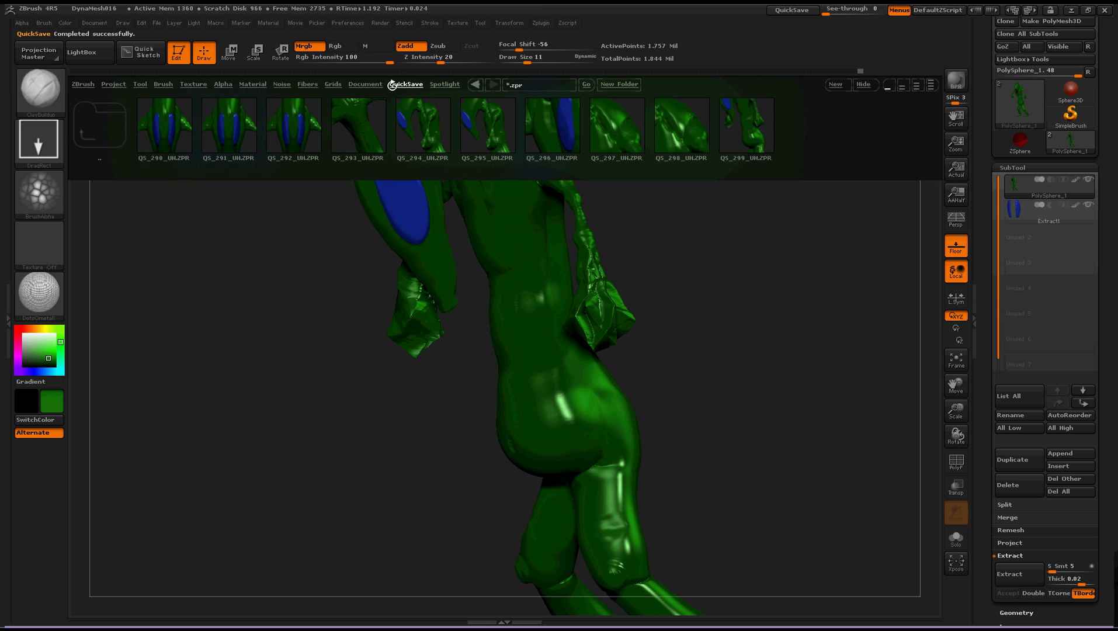
click(141, 85)
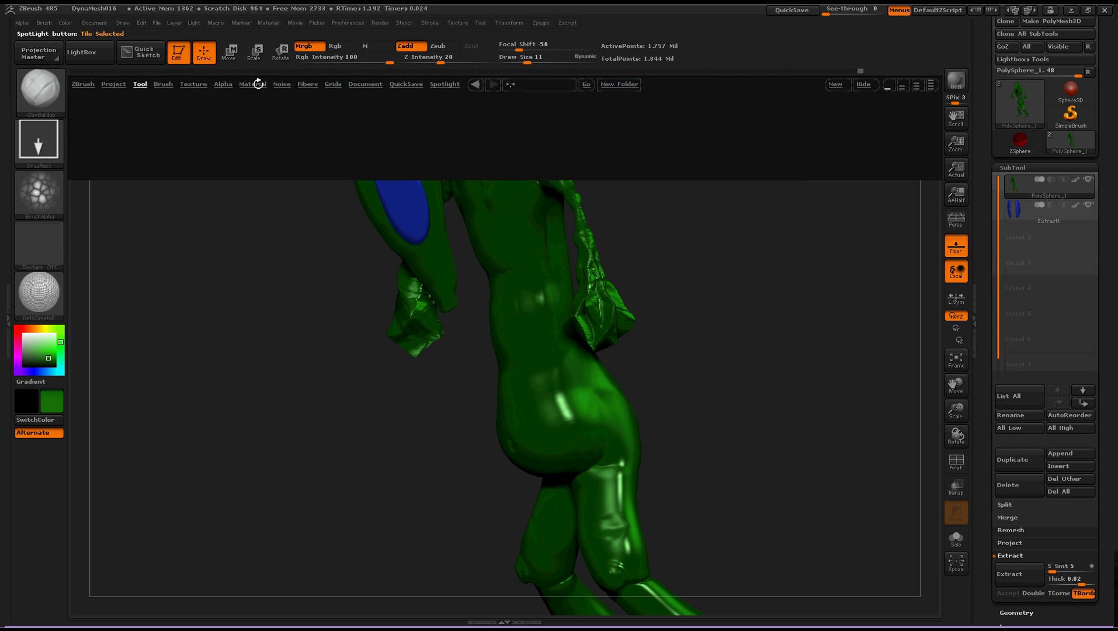
click(411, 85)
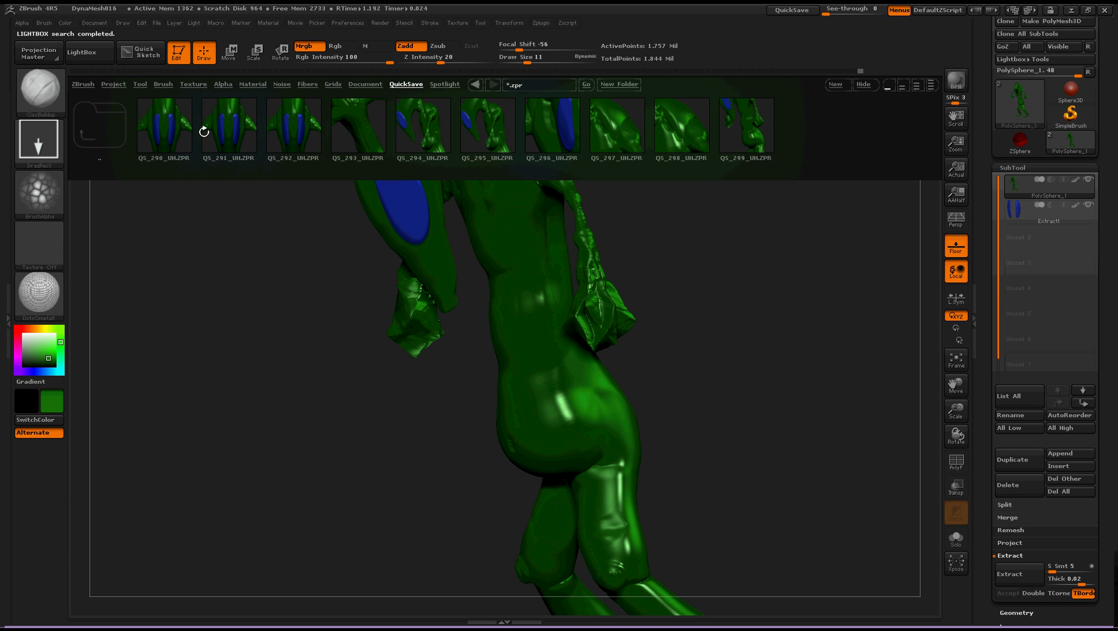
double_click(757, 129)
click(785, 12)
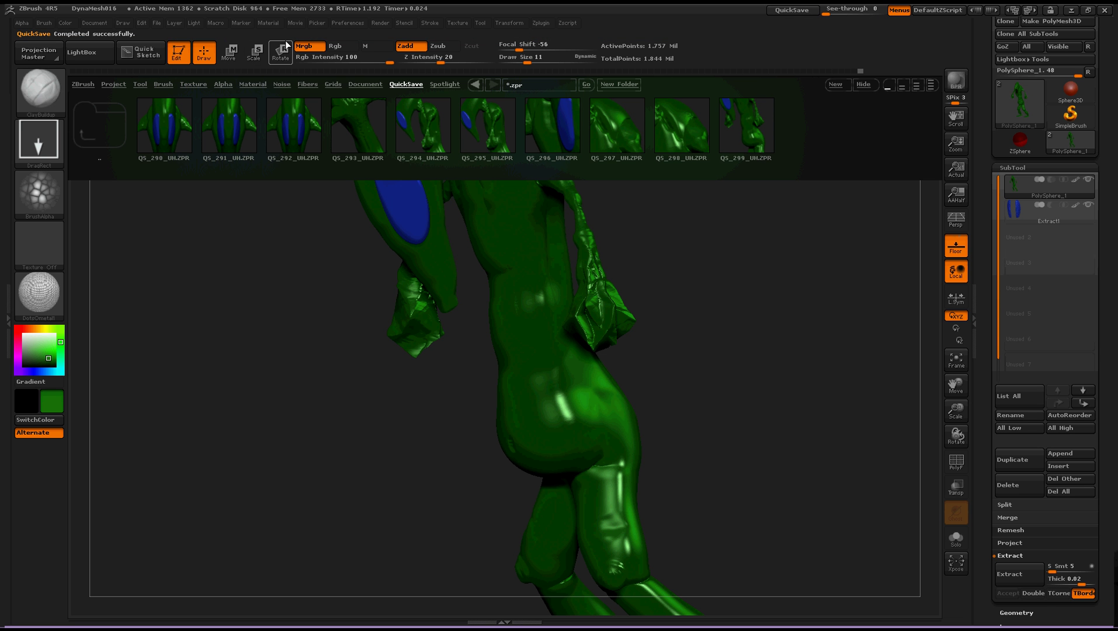
click(347, 23)
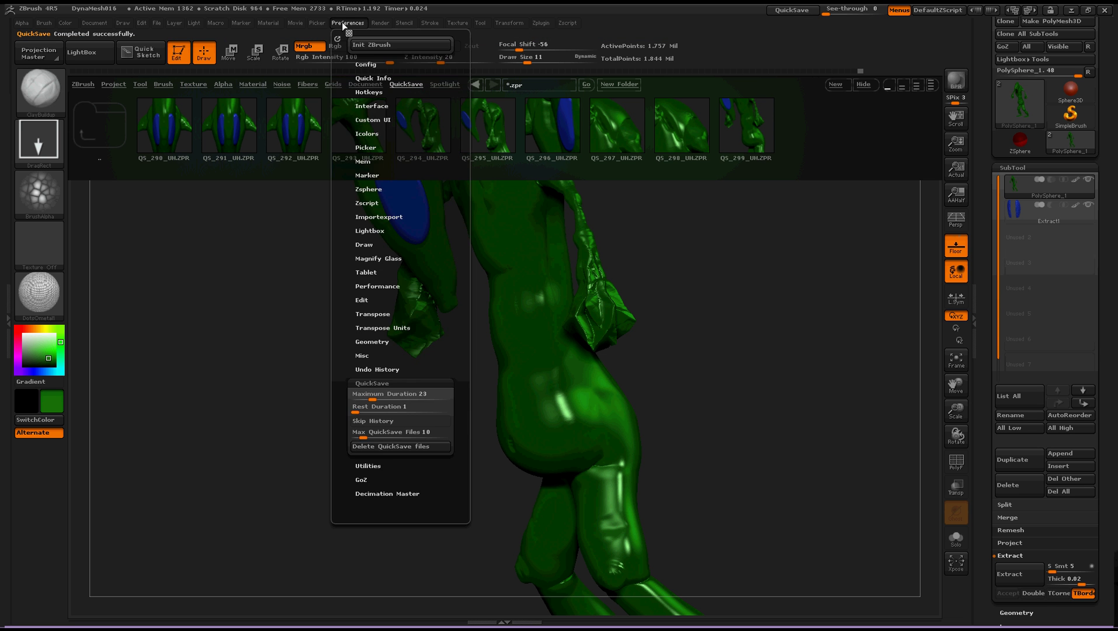
click(345, 25)
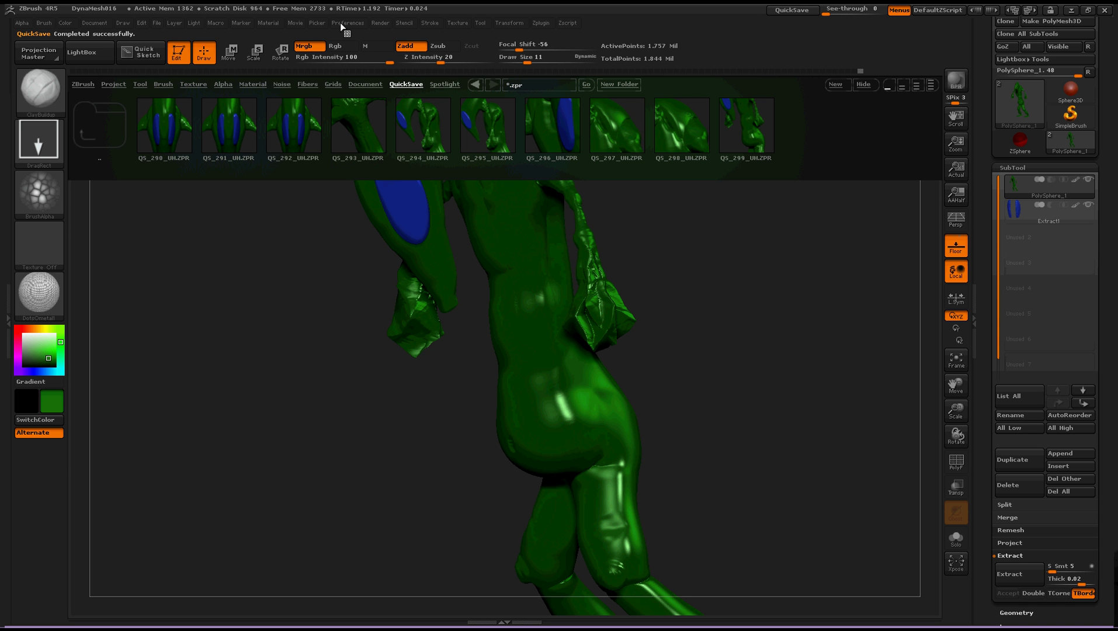
click(345, 24)
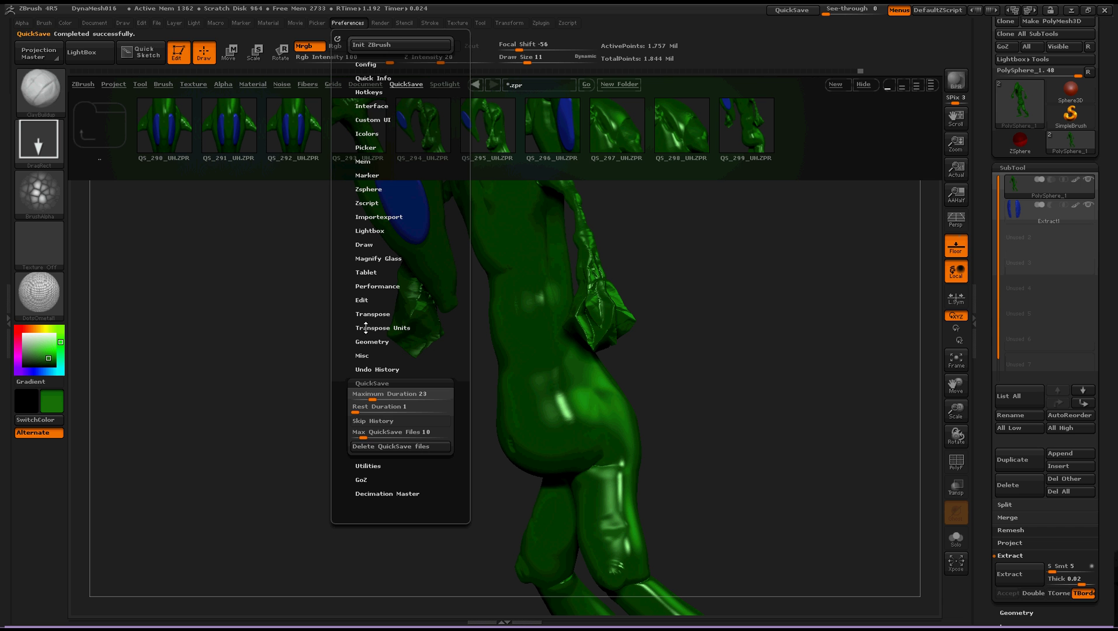
click(371, 384)
click(371, 384)
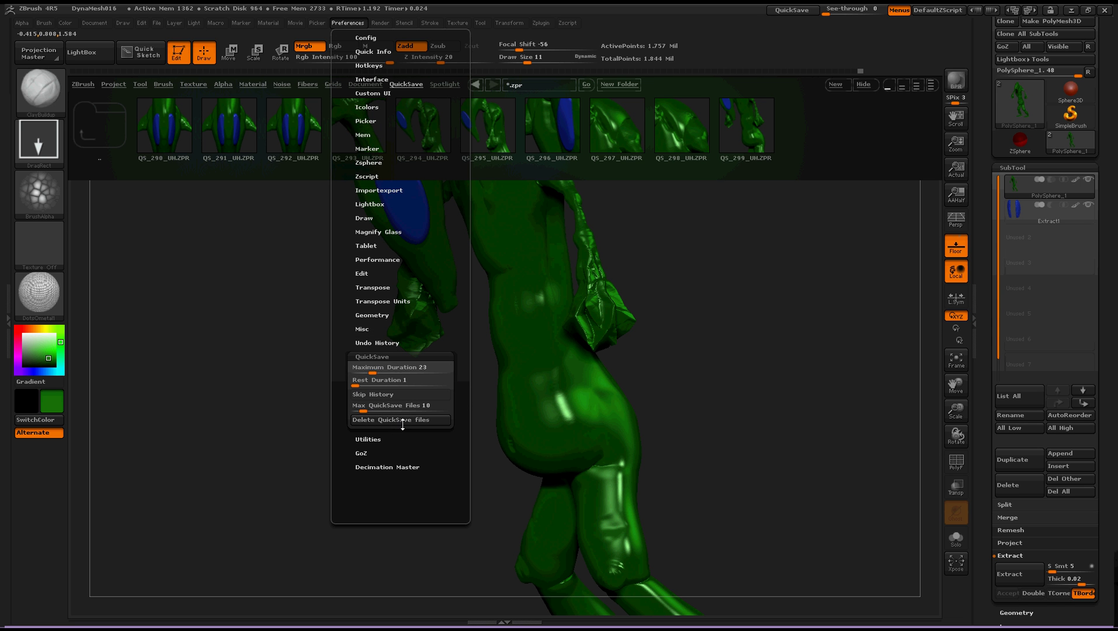
click(429, 381)
key(Return)
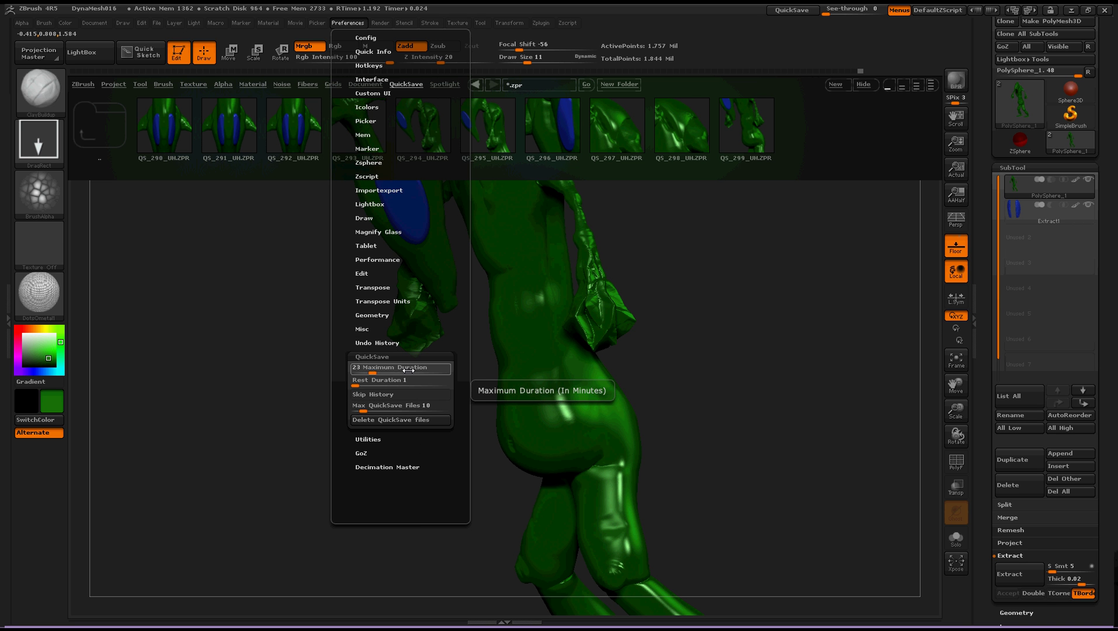
click(375, 379)
click(373, 372)
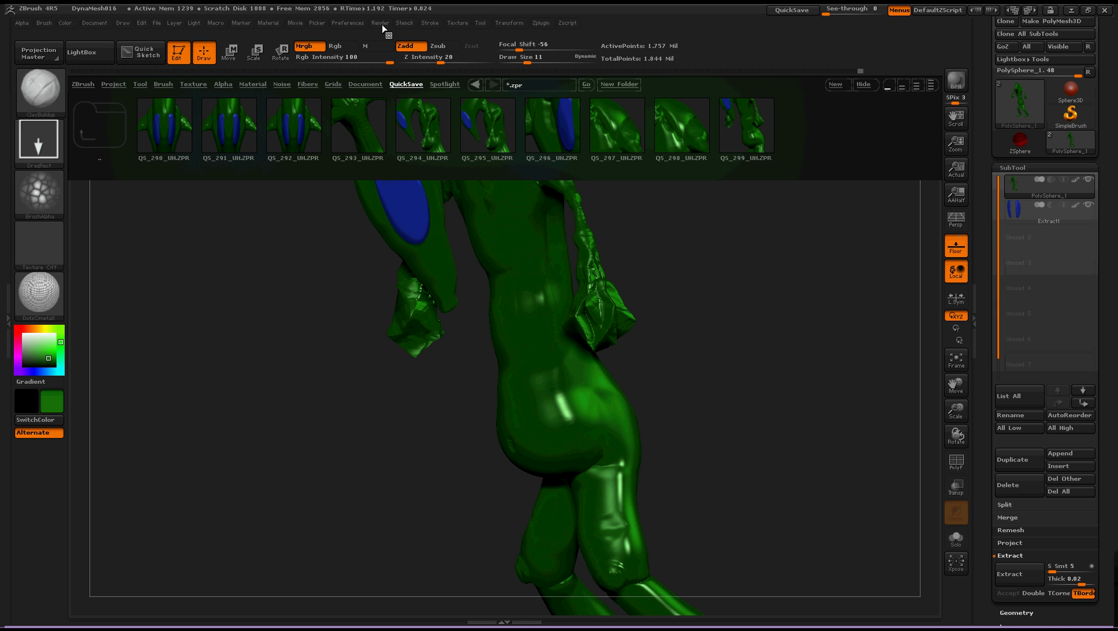
Step: Raise the QuickSave Maximum Duration slider to 600 minutes in Preferences
click(354, 24)
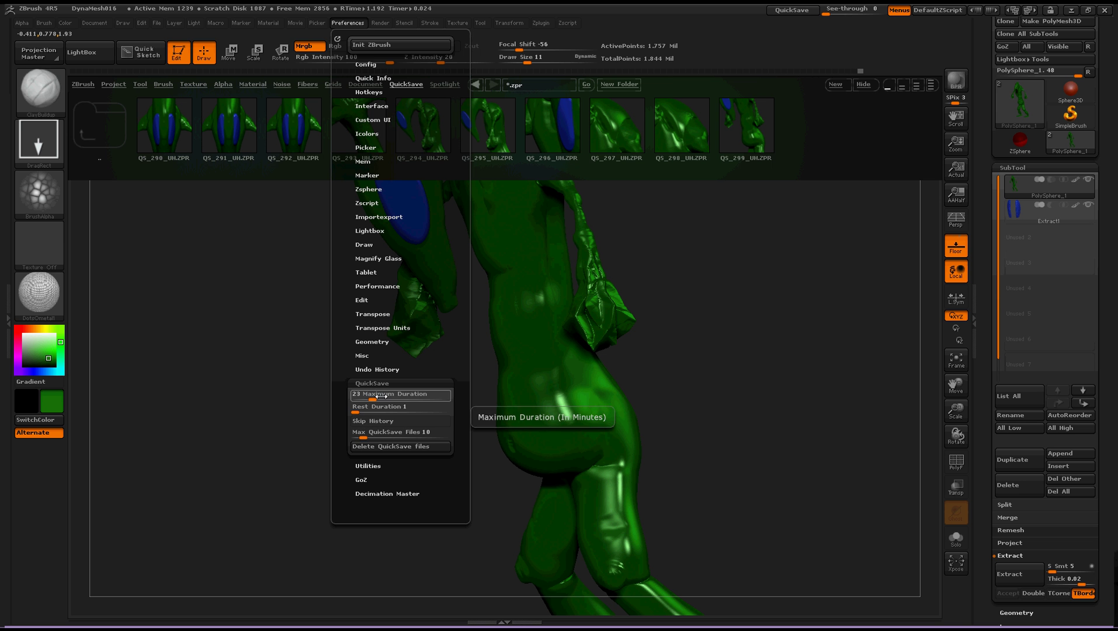
drag(379, 398, 474, 409)
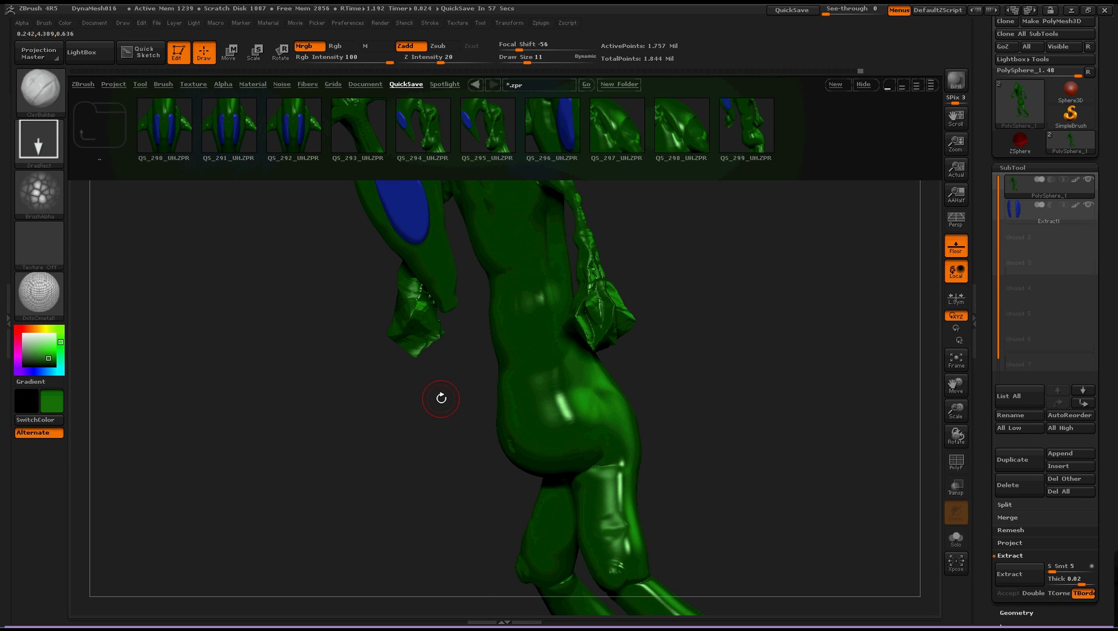
drag(496, 395, 368, 377)
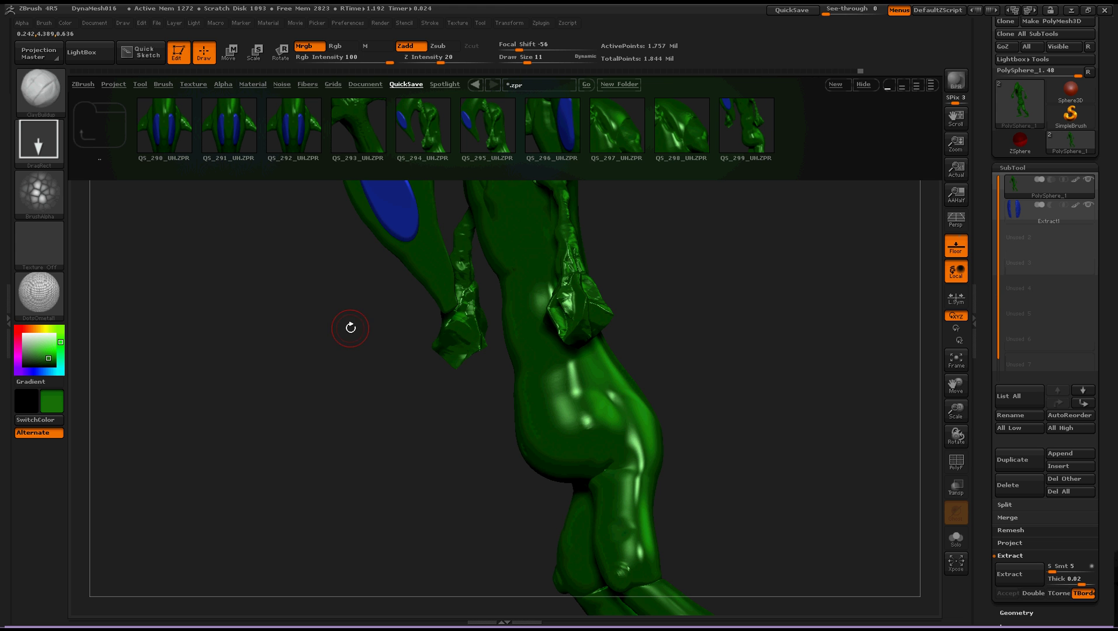
drag(350, 327, 372, 304)
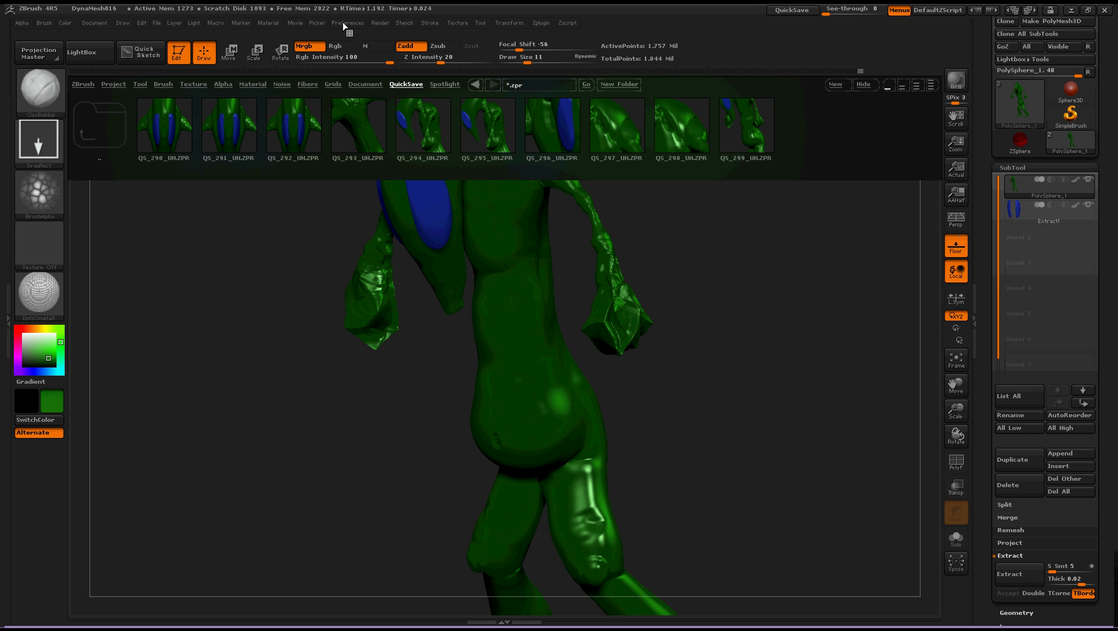
Step: Bring up the Document Save dialog and cancel it without saving
click(348, 23)
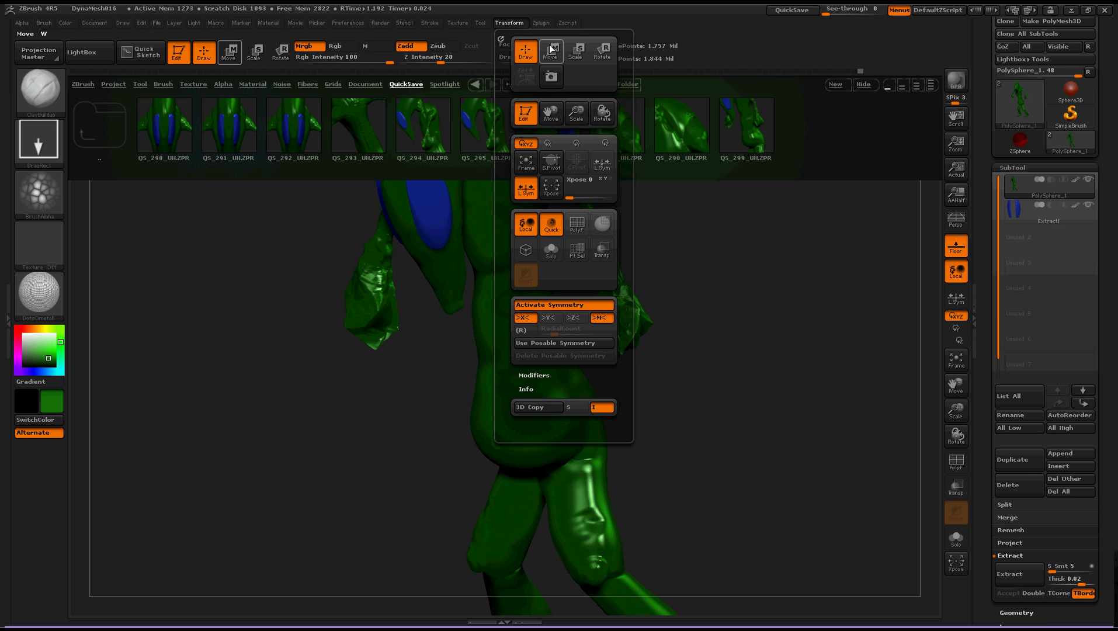
mouse_move(102, 23)
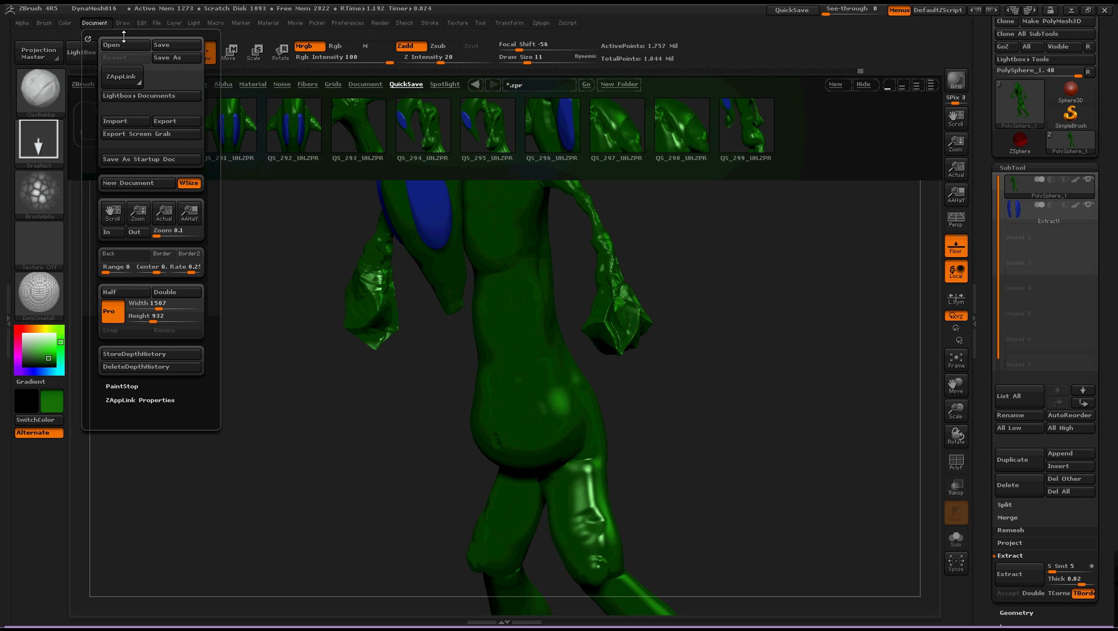
click(172, 50)
click(273, 84)
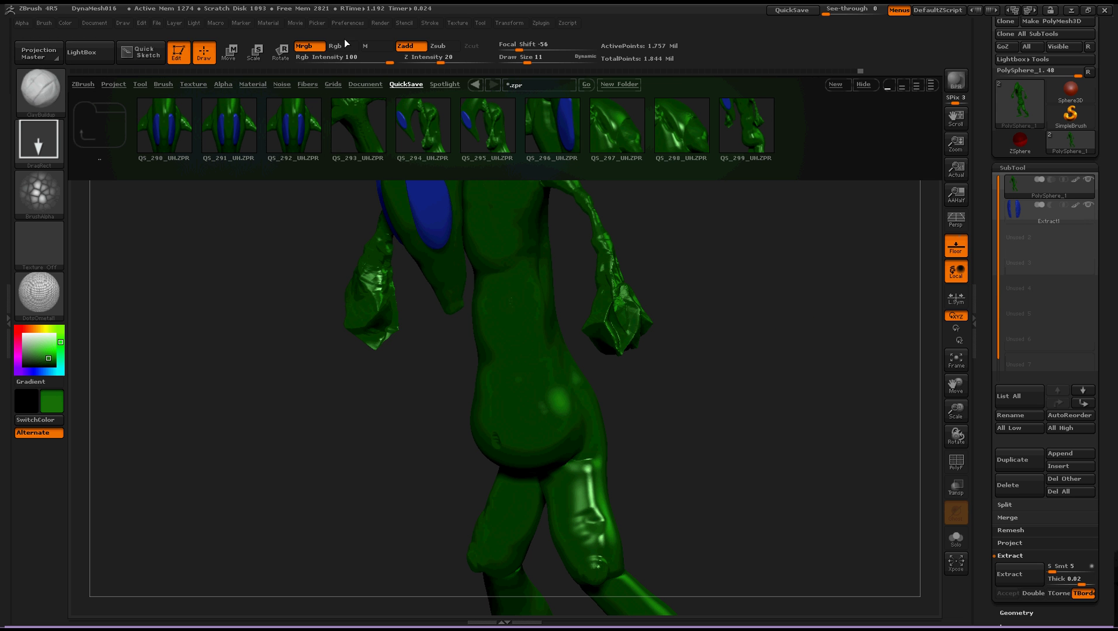
mouse_move(360, 26)
Step: Confirm QuickSave Rest Duration is still 1 minute, leaving only the alien on canvas
drag(733, 314, 312, 8)
click(348, 22)
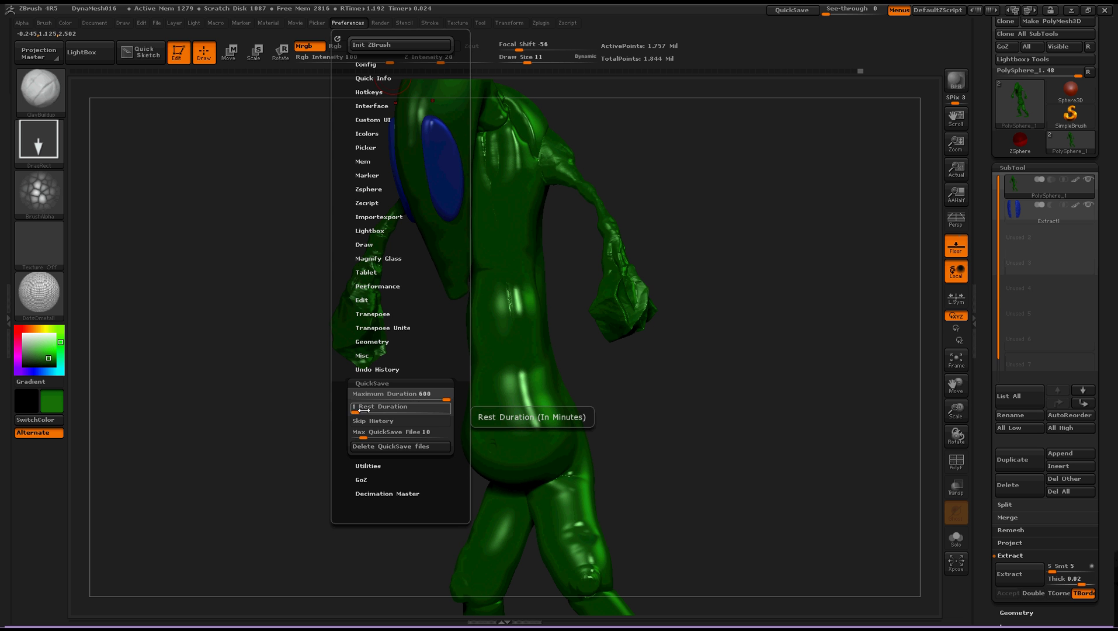
drag(821, 321, 817, 344)
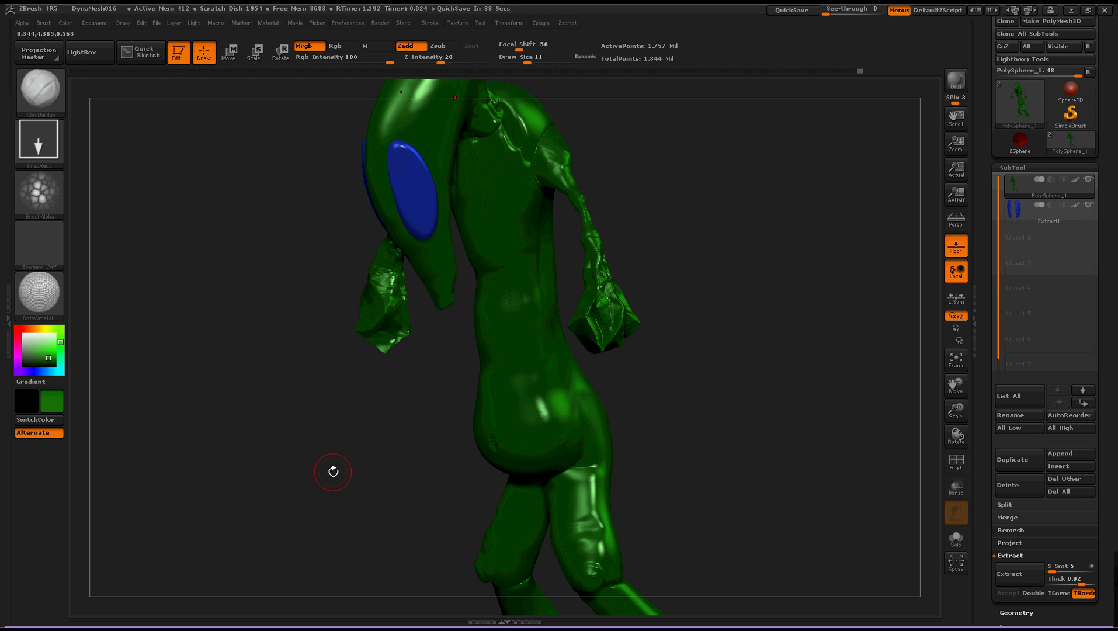
Step: Orbit the green alien until it faces the front
drag(361, 461, 376, 273)
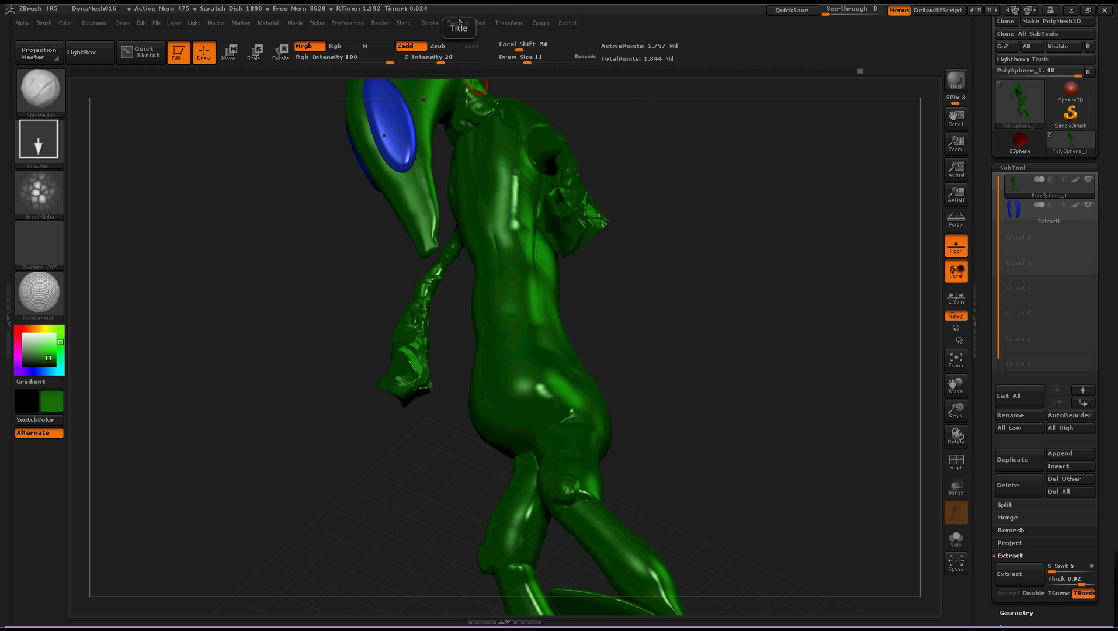
drag(404, 431, 376, 467)
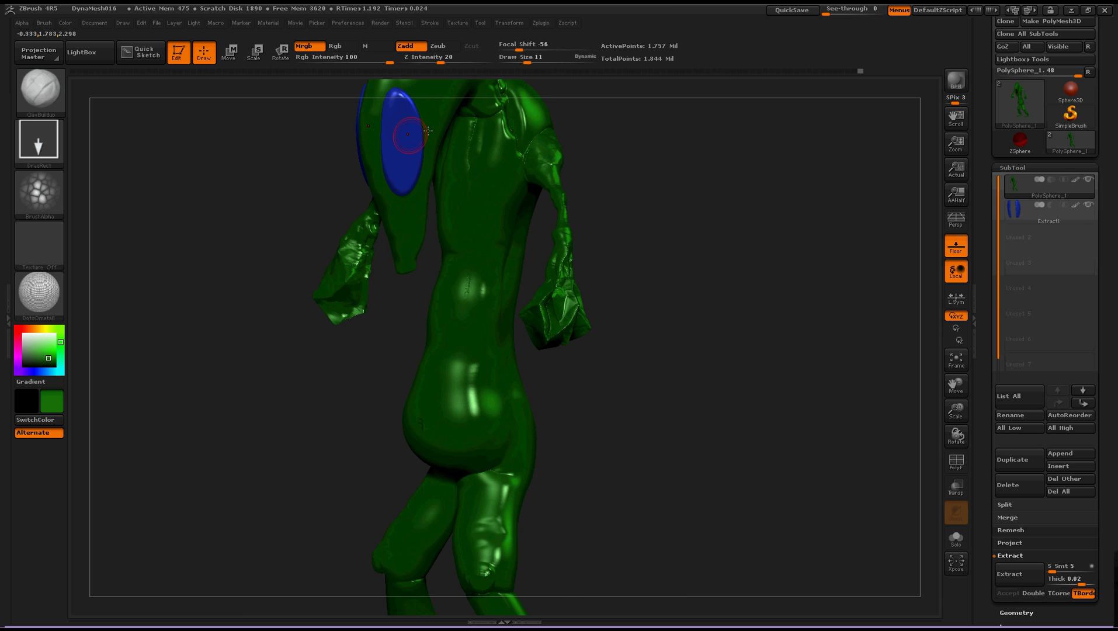
drag(332, 389, 345, 357)
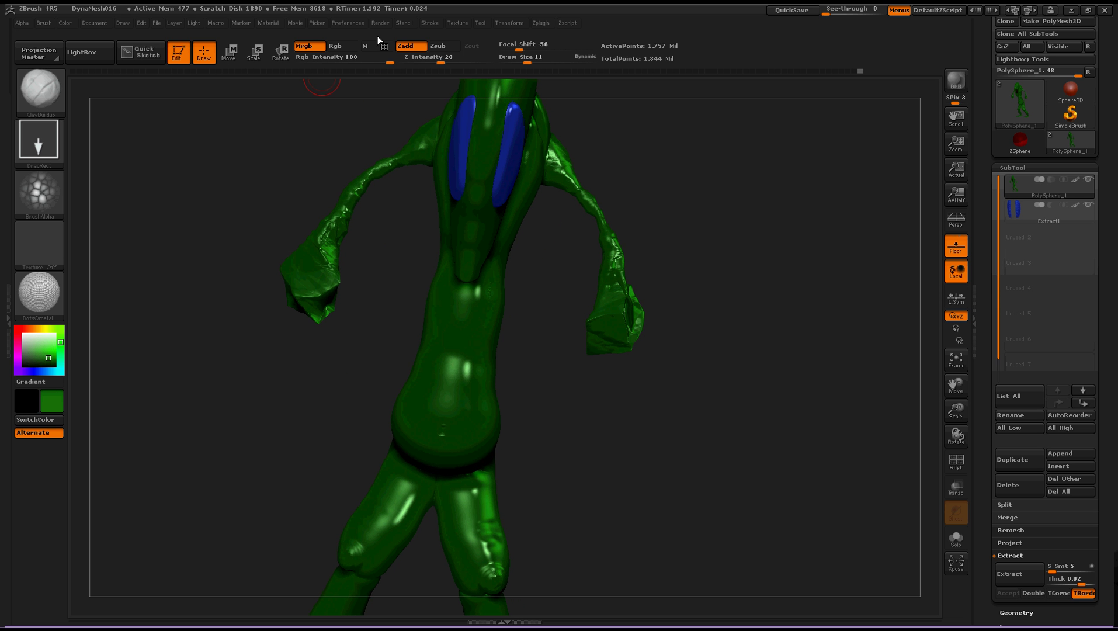
Step: Switch on Skip History in the QuickSave preferences
click(348, 23)
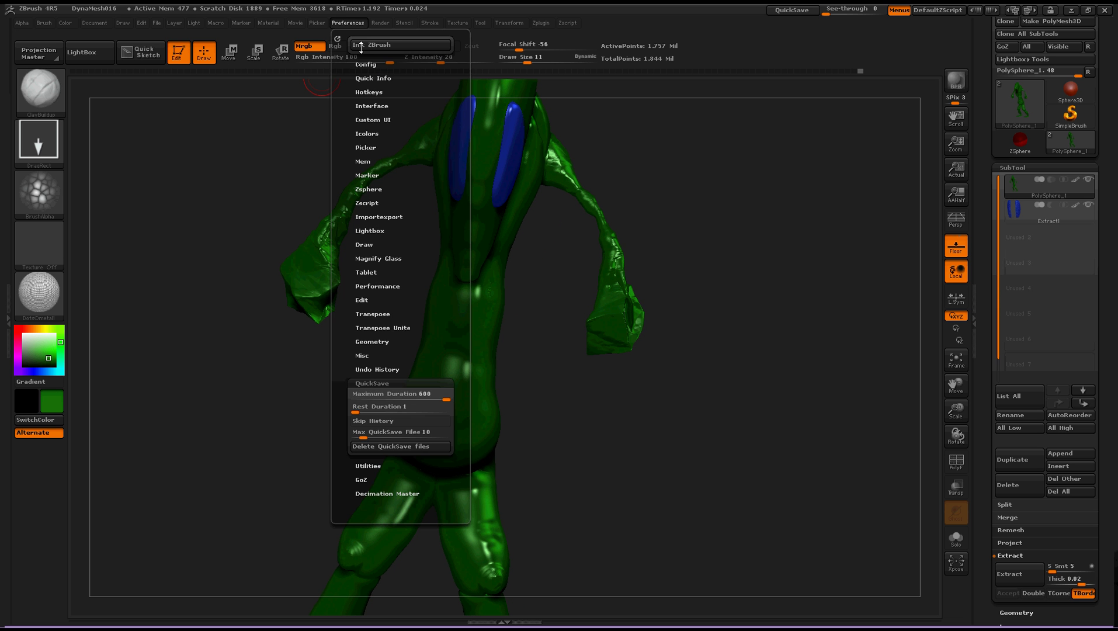
click(389, 420)
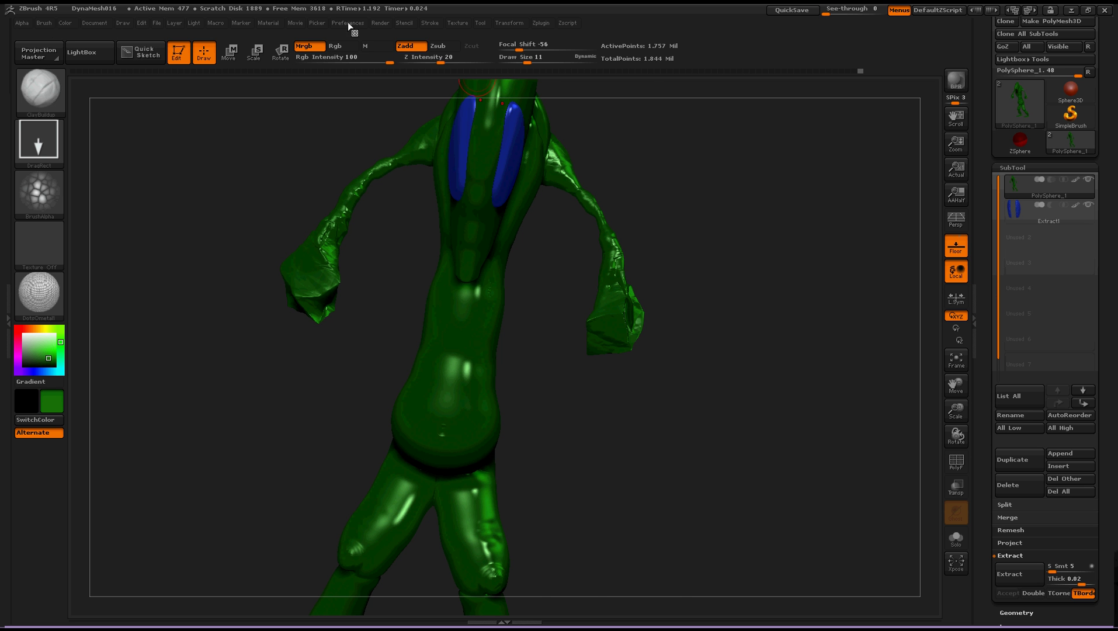
Step: Undo the last two sculpting strokes with Ctrl+Z, viewing the alien from the side
drag(708, 379, 719, 350)
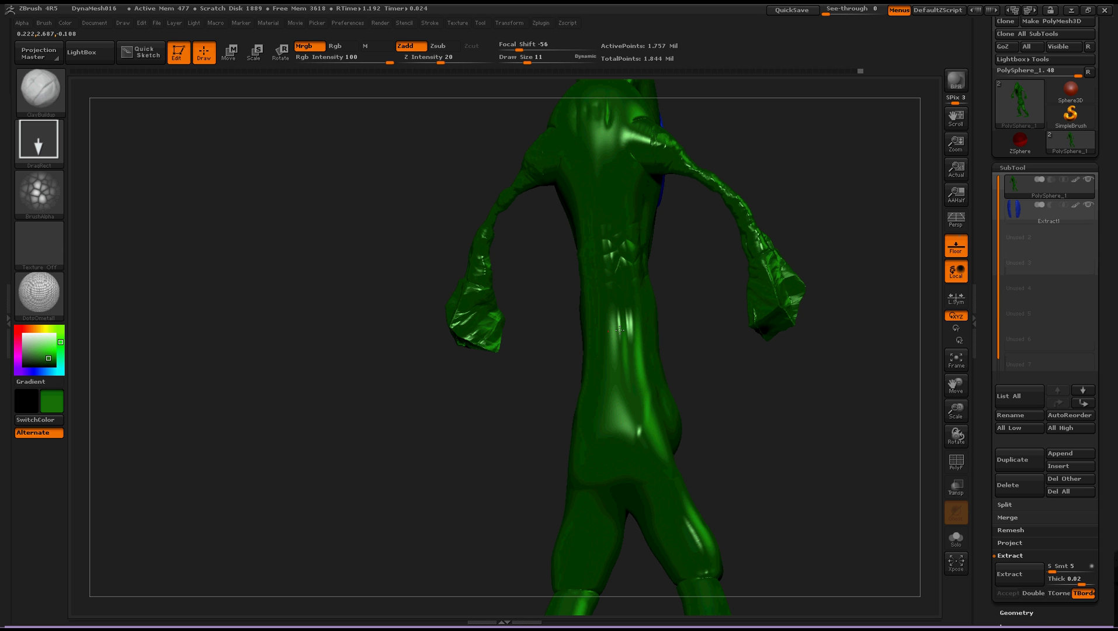
key(ctrl+z)
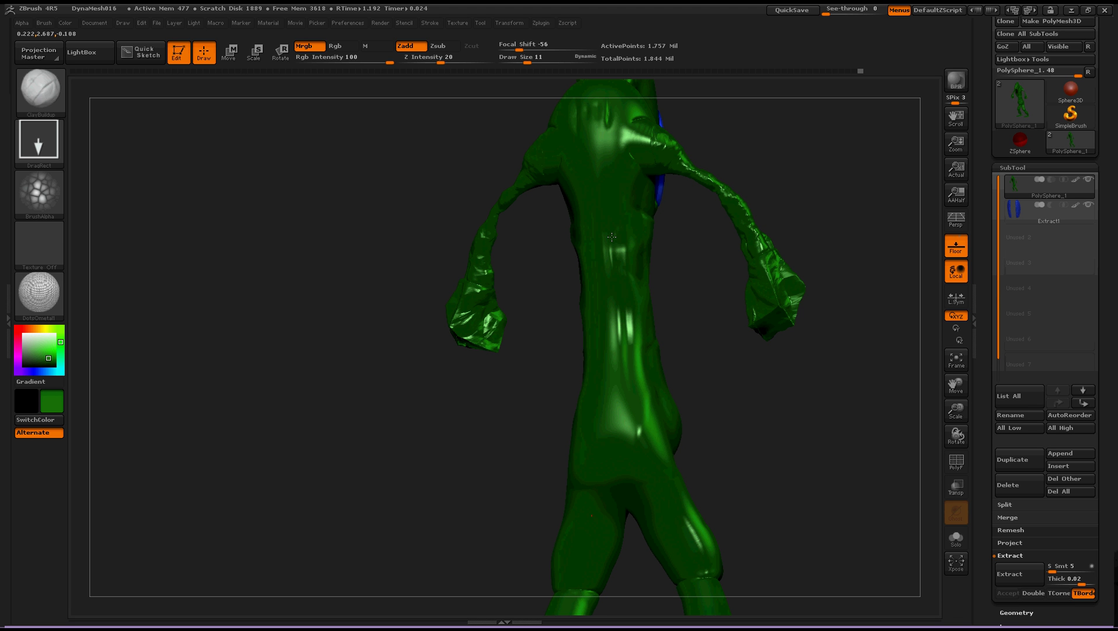
key(ctrl+z)
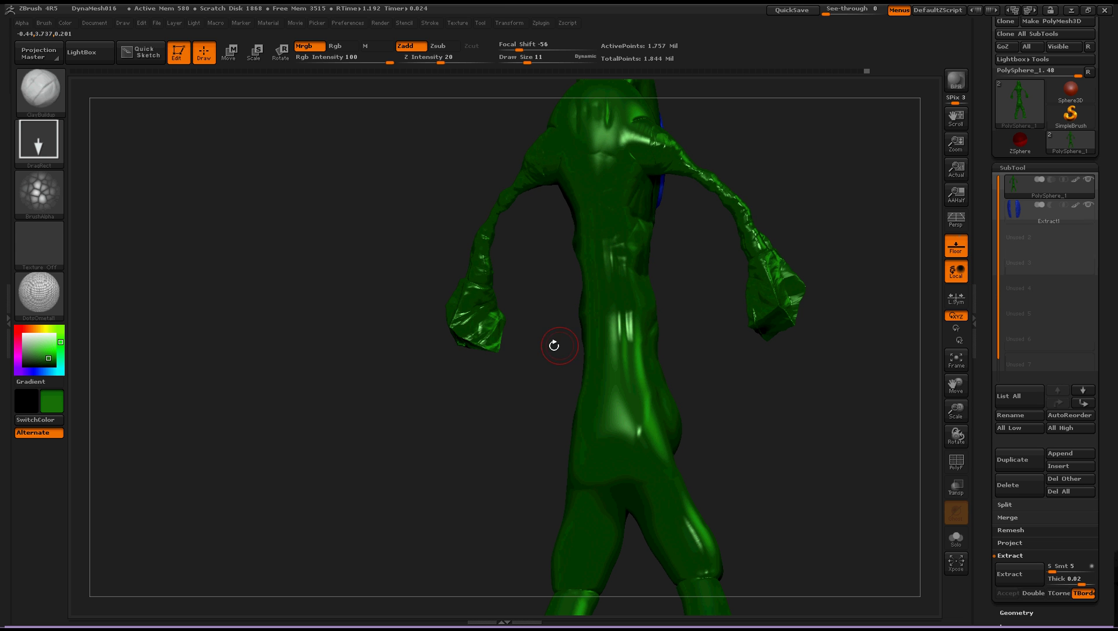
drag(526, 337, 636, 399)
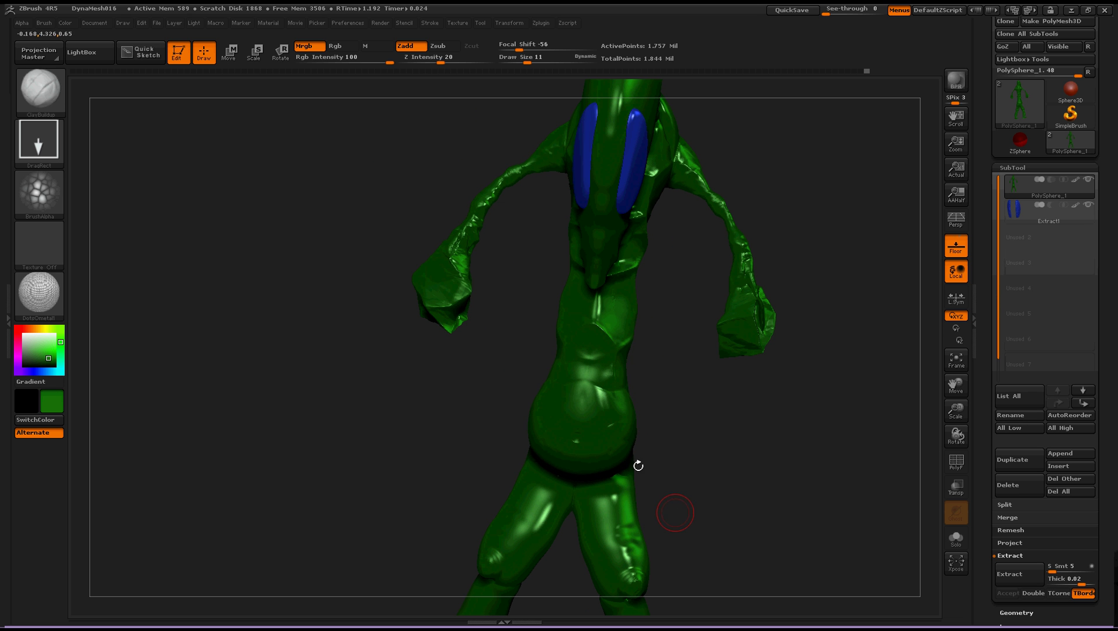
Step: Switch QuickSave Skip History back off in Preferences
click(348, 23)
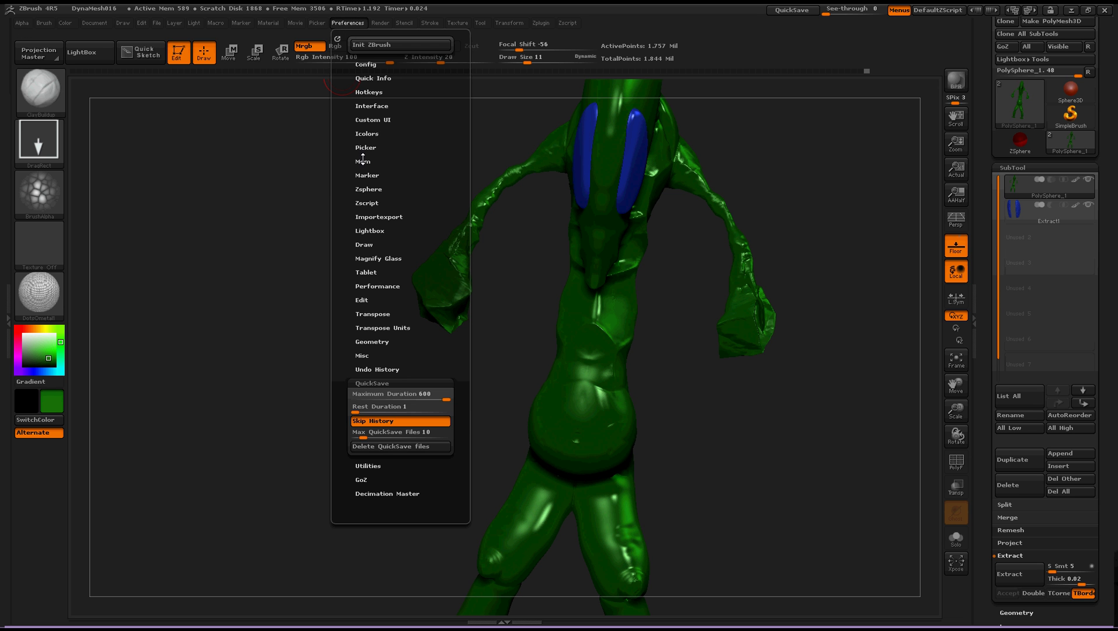
click(373, 425)
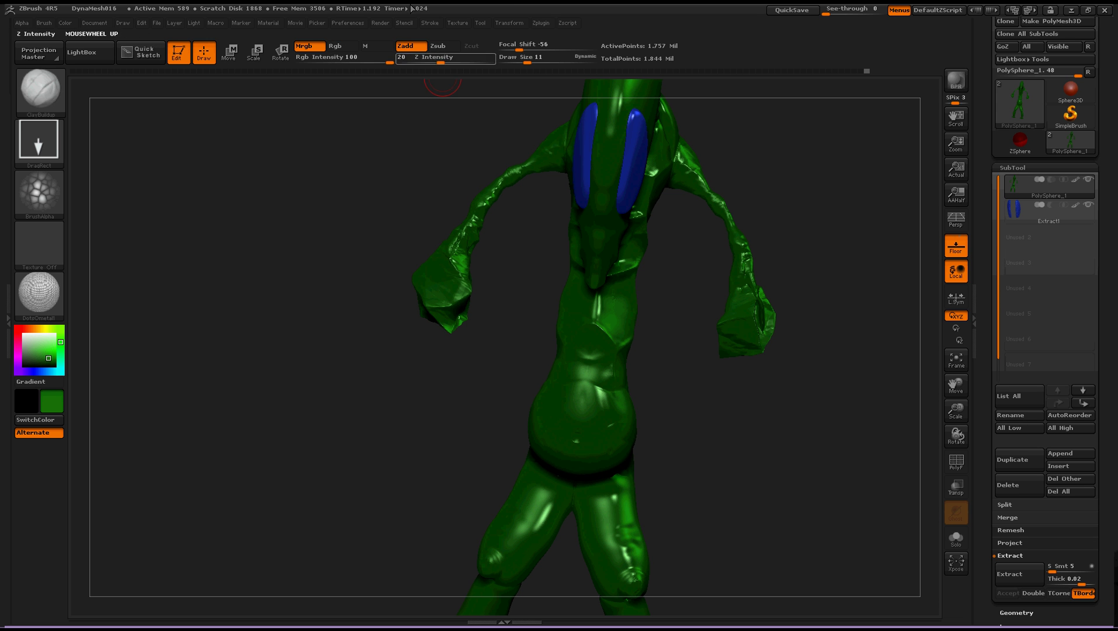
click(349, 24)
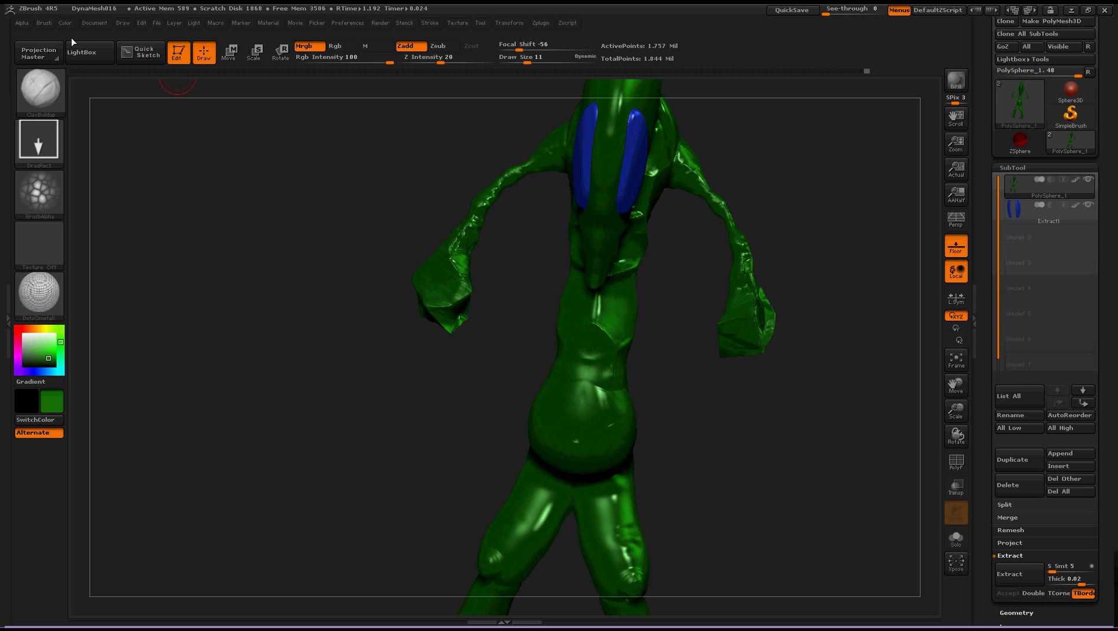
Step: Open LightBox on the QuickSave folder showing backups QS_291 through QS_3100
click(105, 54)
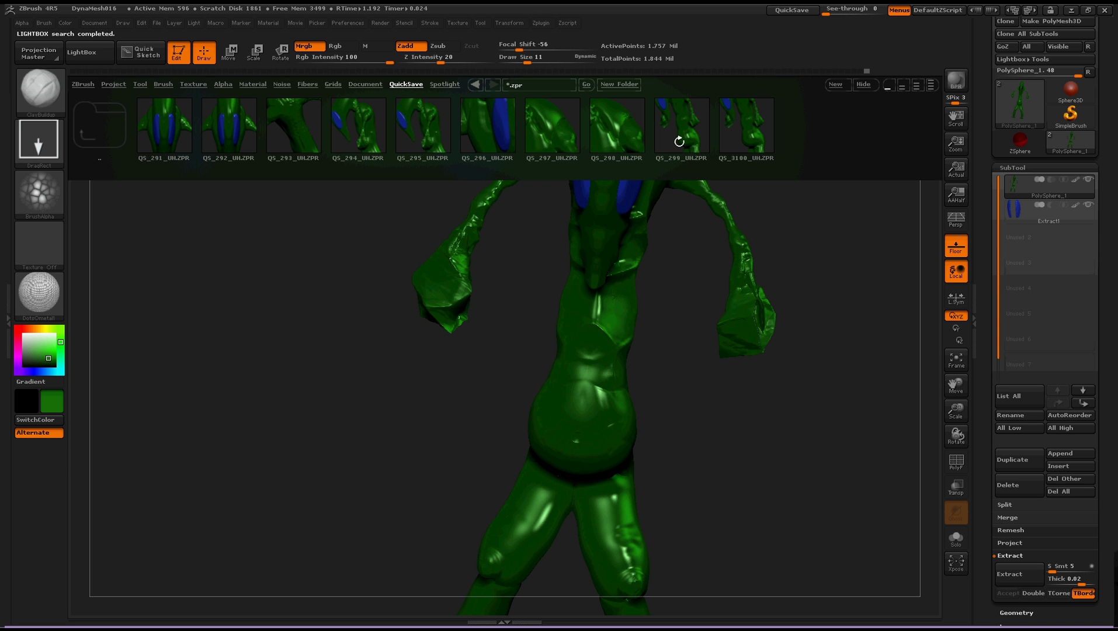
Step: Adjust the Max QuickSave Files slider and switch LightBox thumbnails to a multi-column grid
click(345, 23)
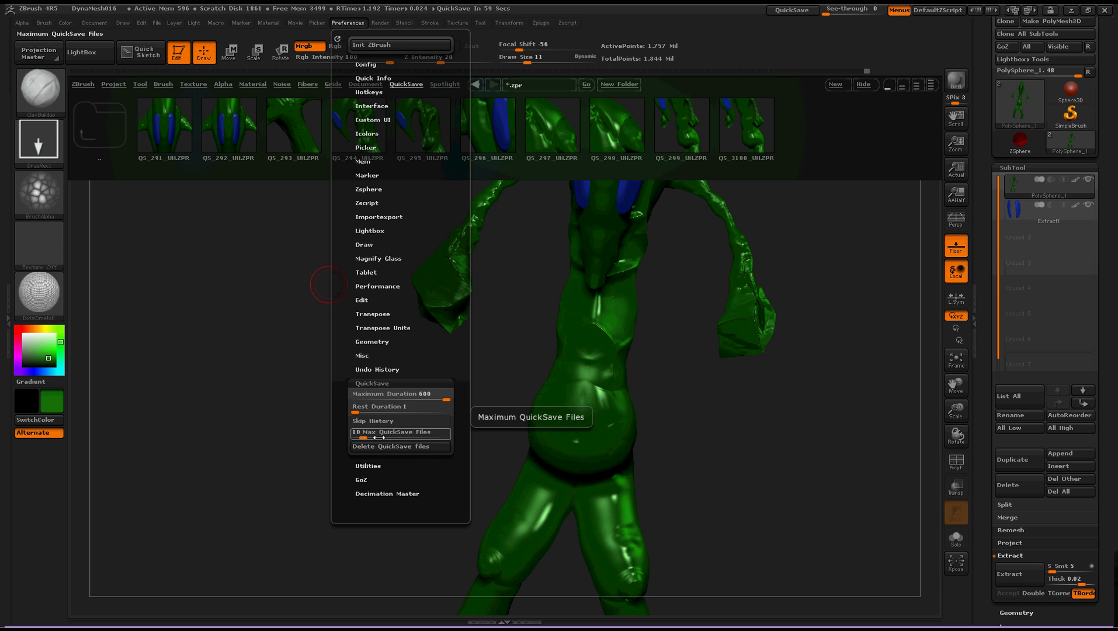
drag(364, 436, 454, 441)
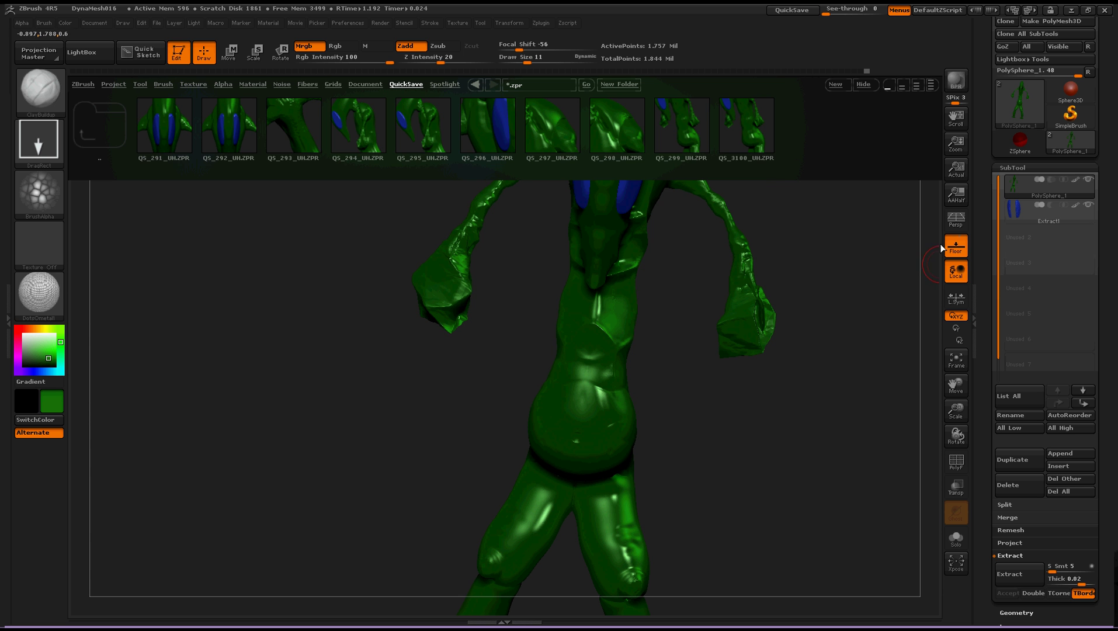
click(930, 85)
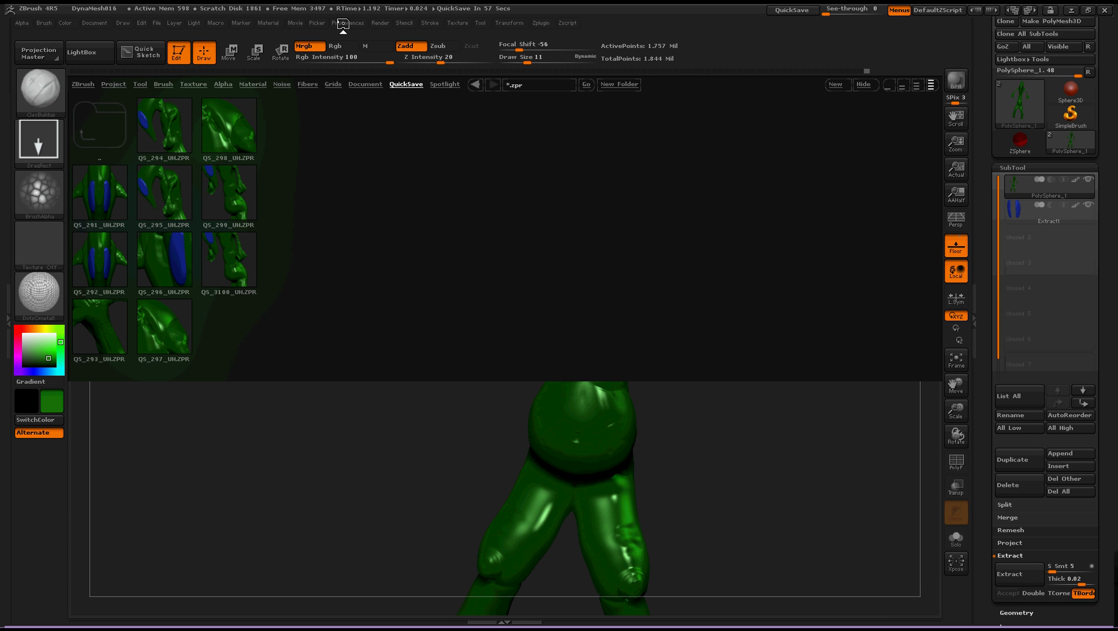
Step: Lower Max QuickSave Files to 10 and try Delete QuickSave files, then reopen Preferences
click(347, 24)
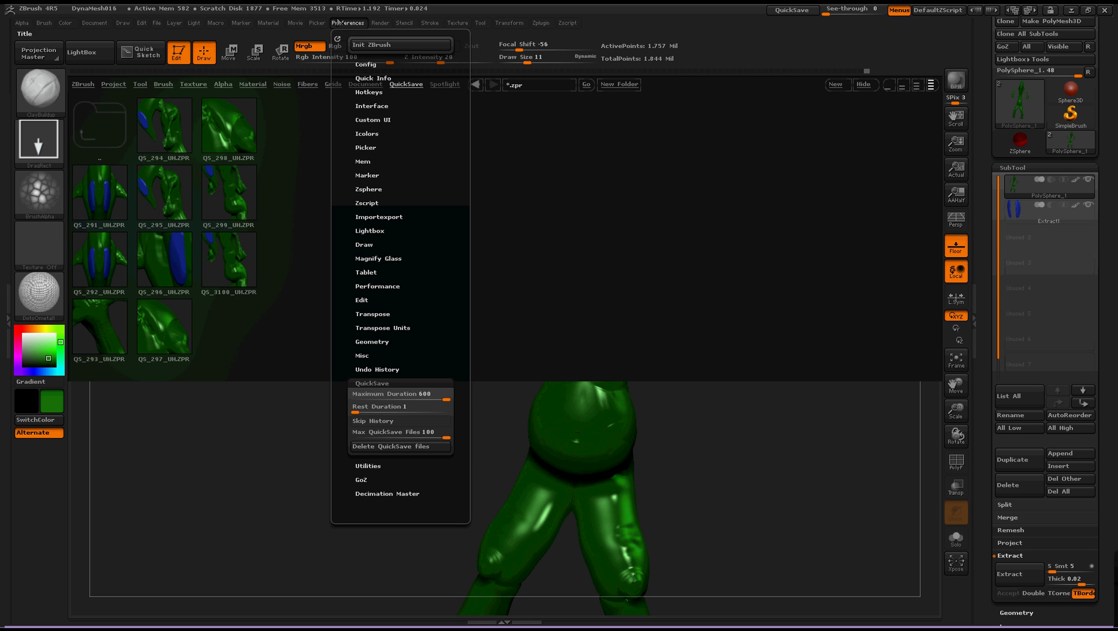
drag(417, 433, 363, 442)
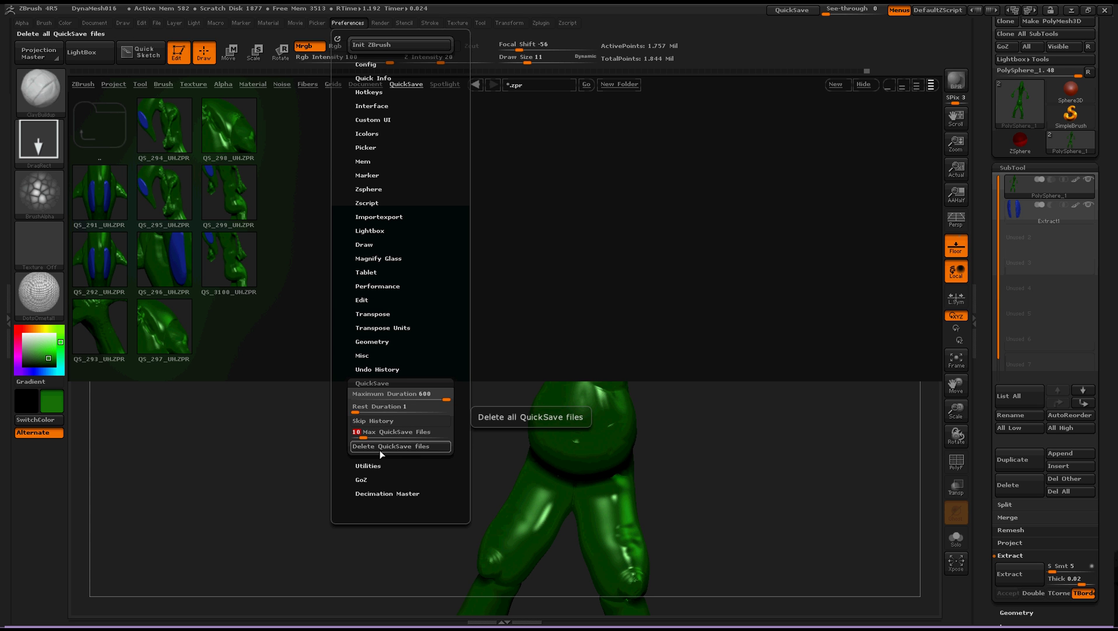
click(411, 444)
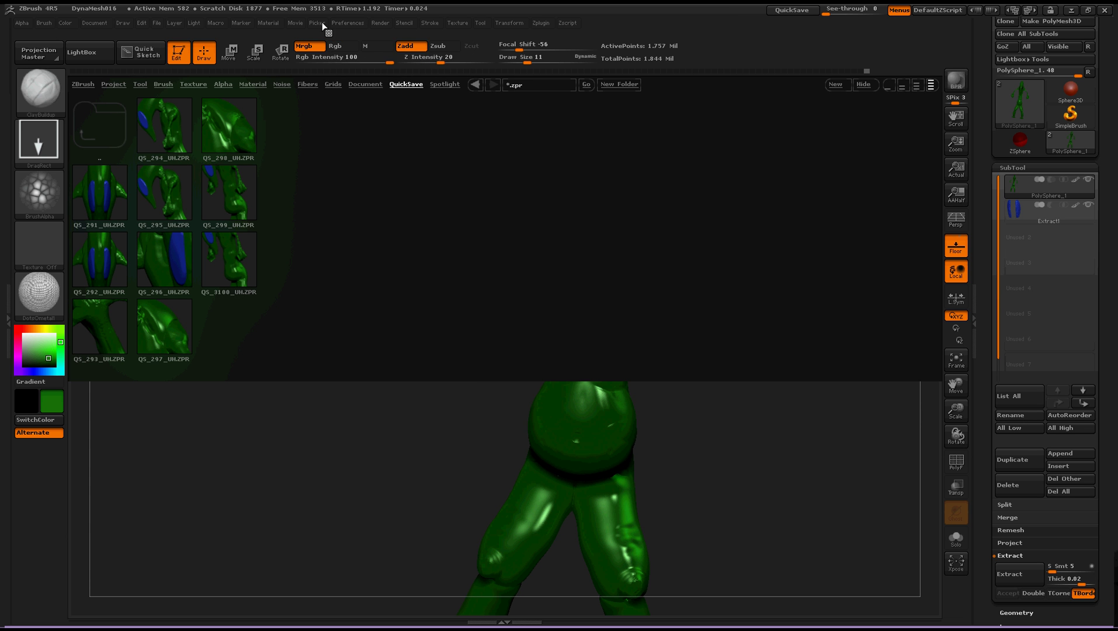
click(340, 24)
Step: Delete the stored QS_290 to QS_3100 QuickSave backups and confirm with YES
click(348, 22)
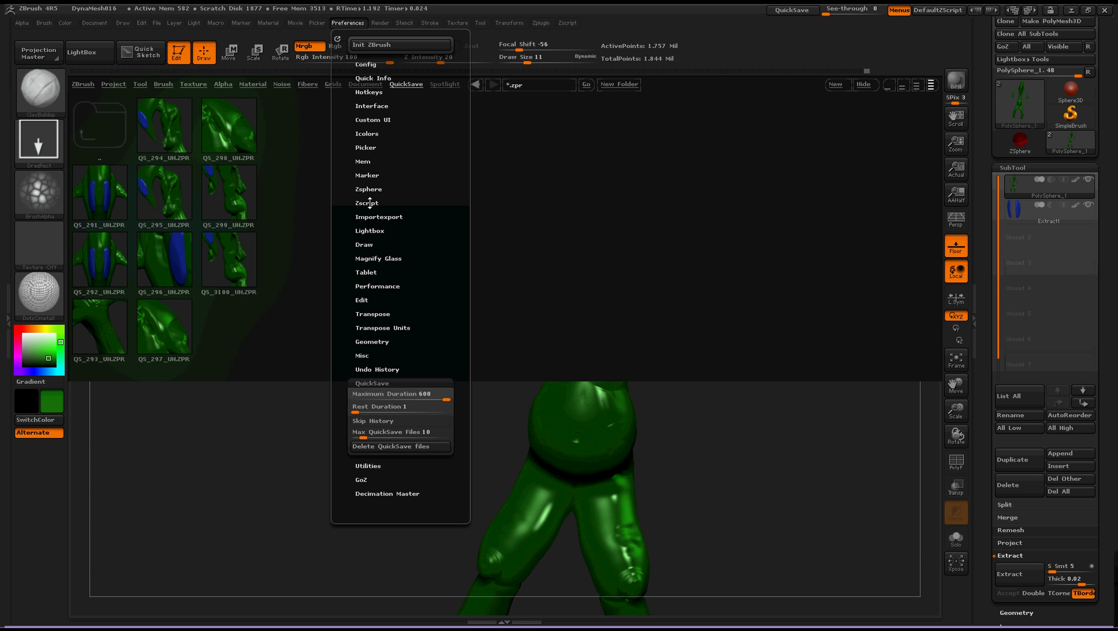
click(394, 446)
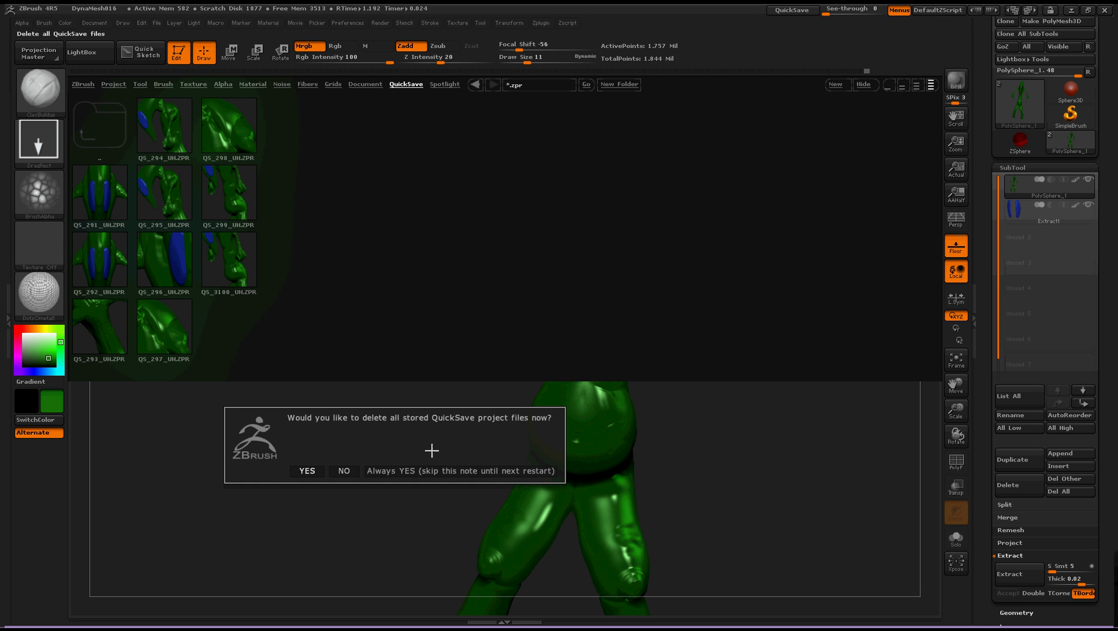
click(304, 474)
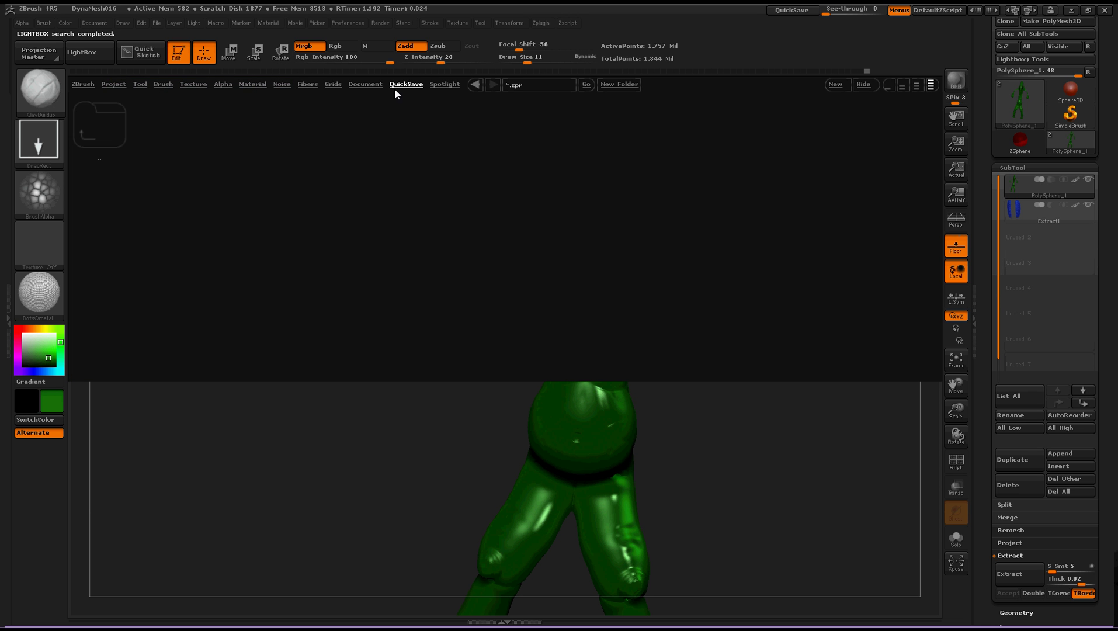
Step: Refresh LightBox's QuickSave folder to confirm it is empty, then orbit the alien to a three-quarter view
click(388, 85)
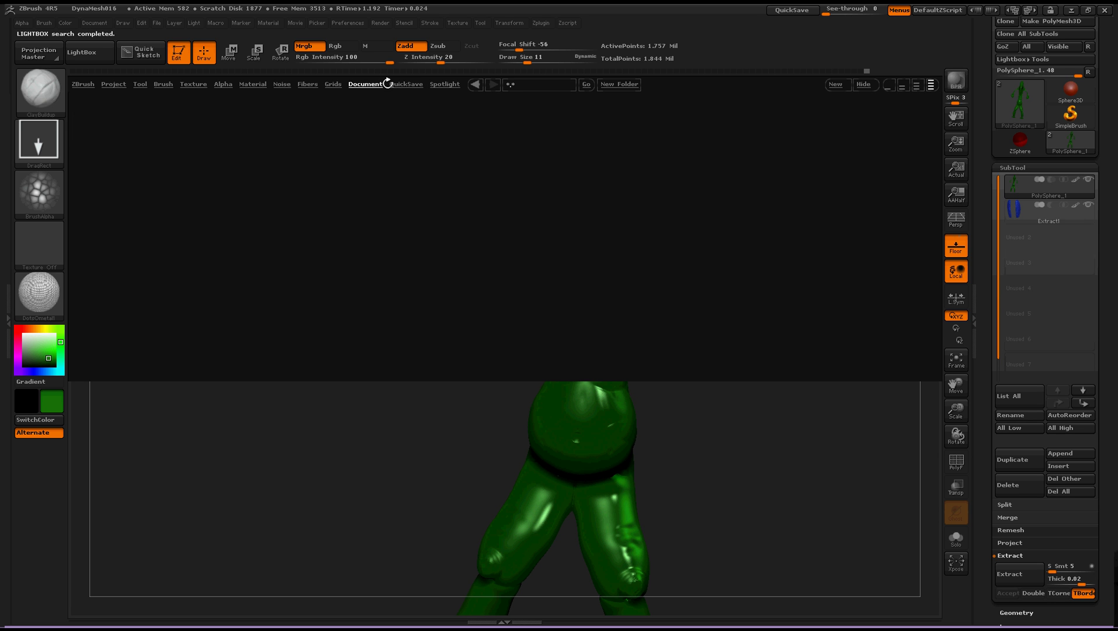
click(333, 84)
click(399, 84)
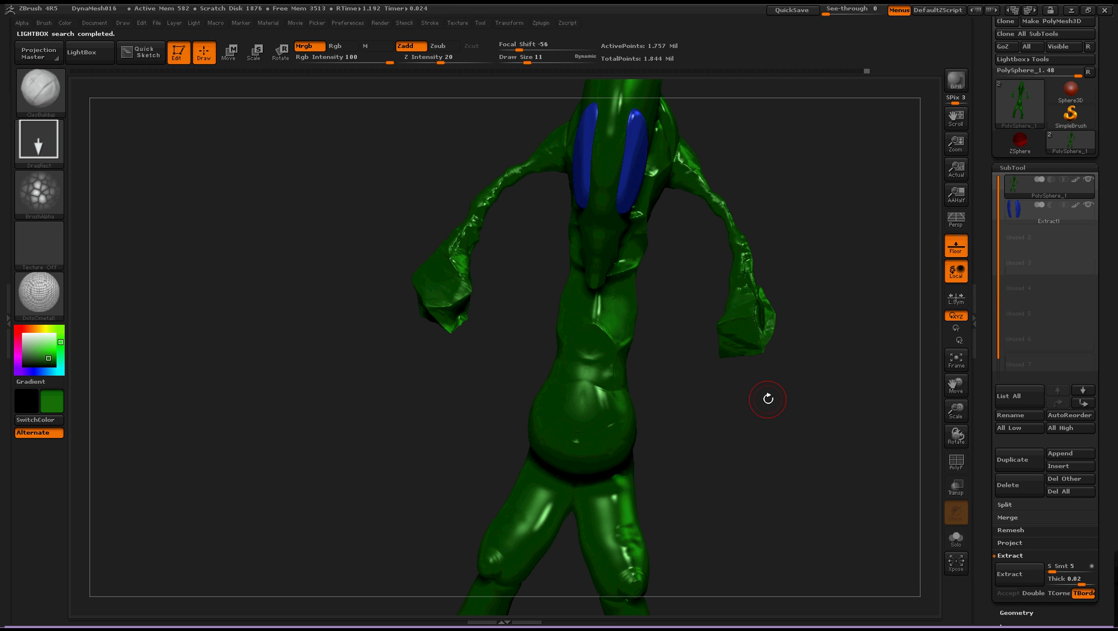
drag(494, 326, 548, 379)
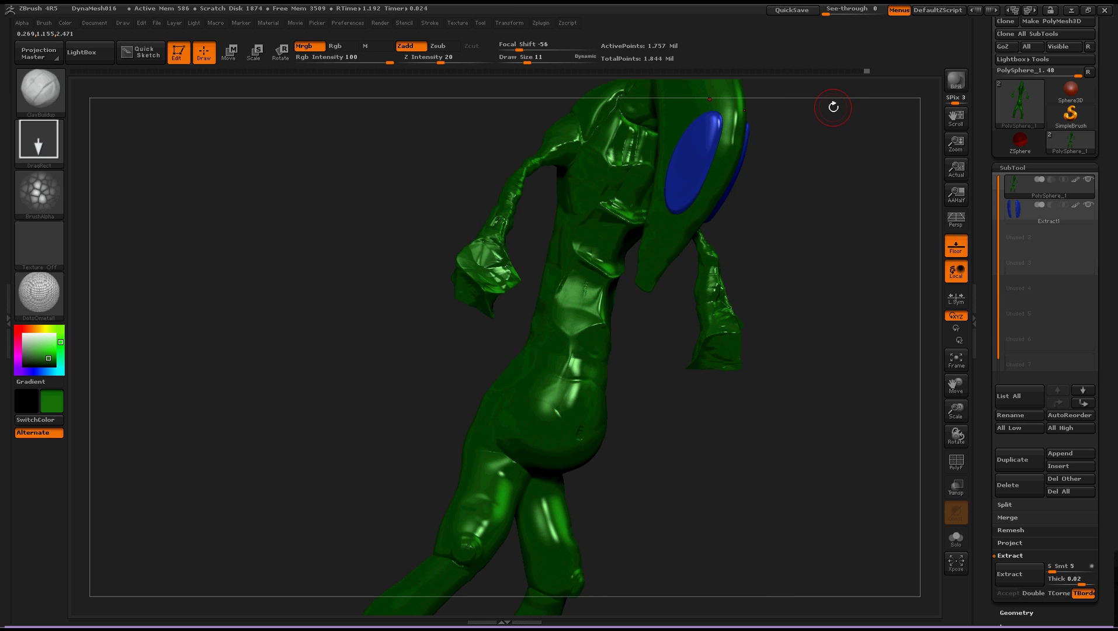